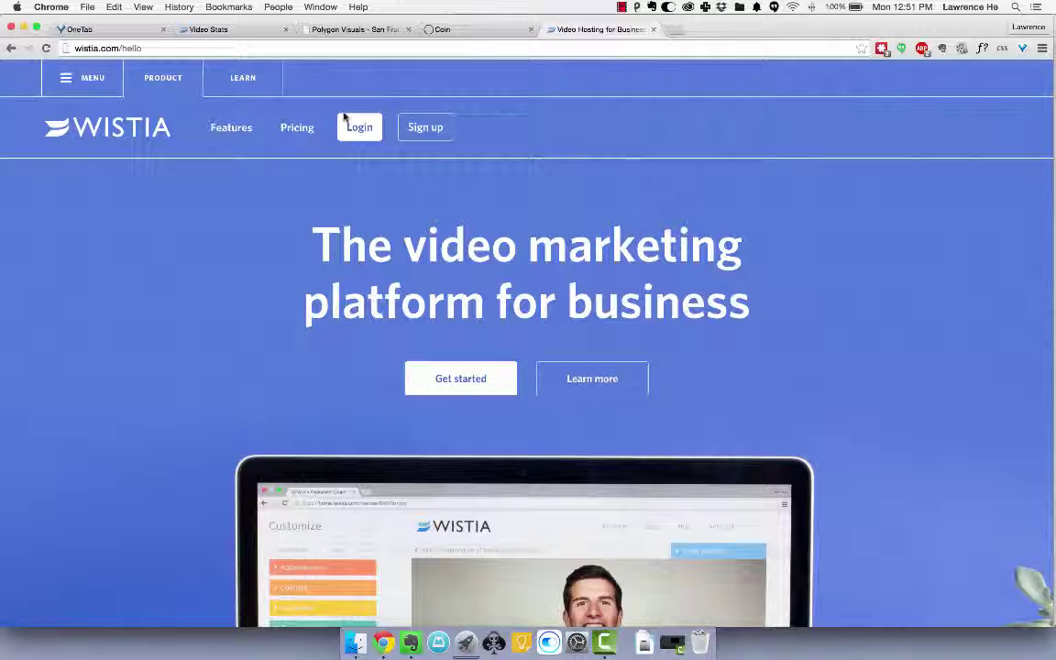
Step: Play the most recent video on the Polygon Visuals homepage
{"action": "left_click", "coordinate": [357, 31]}
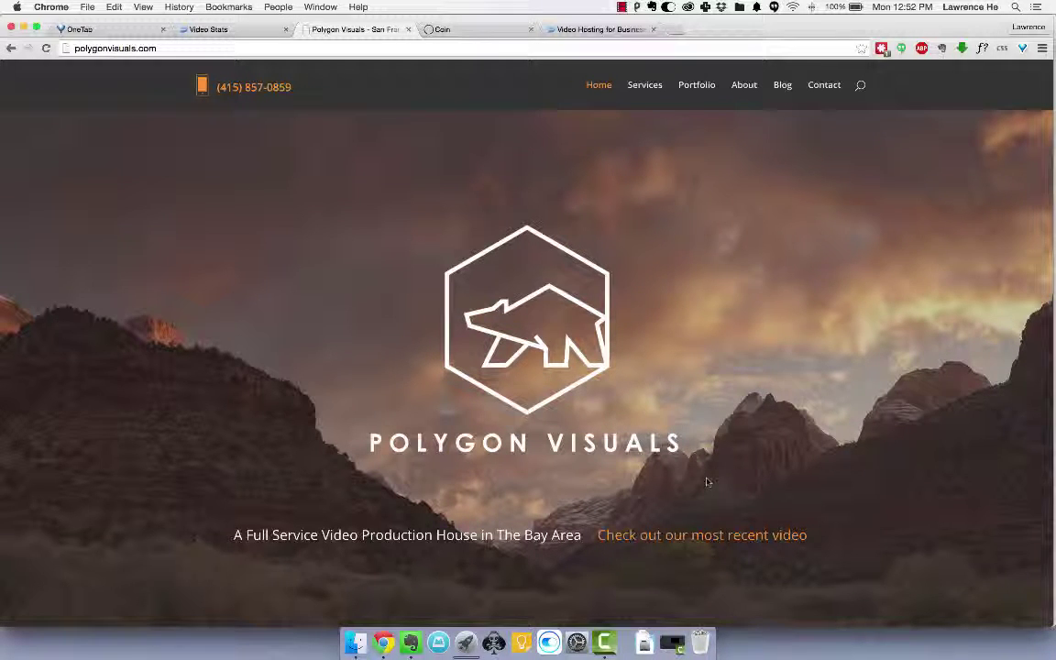
{"action": "left_click", "coordinate": [707, 534]}
Step: Return to the Mobile Video Reimagined stats and browse the first viewer heatmaps
{"action": "left_click", "coordinate": [244, 32]}
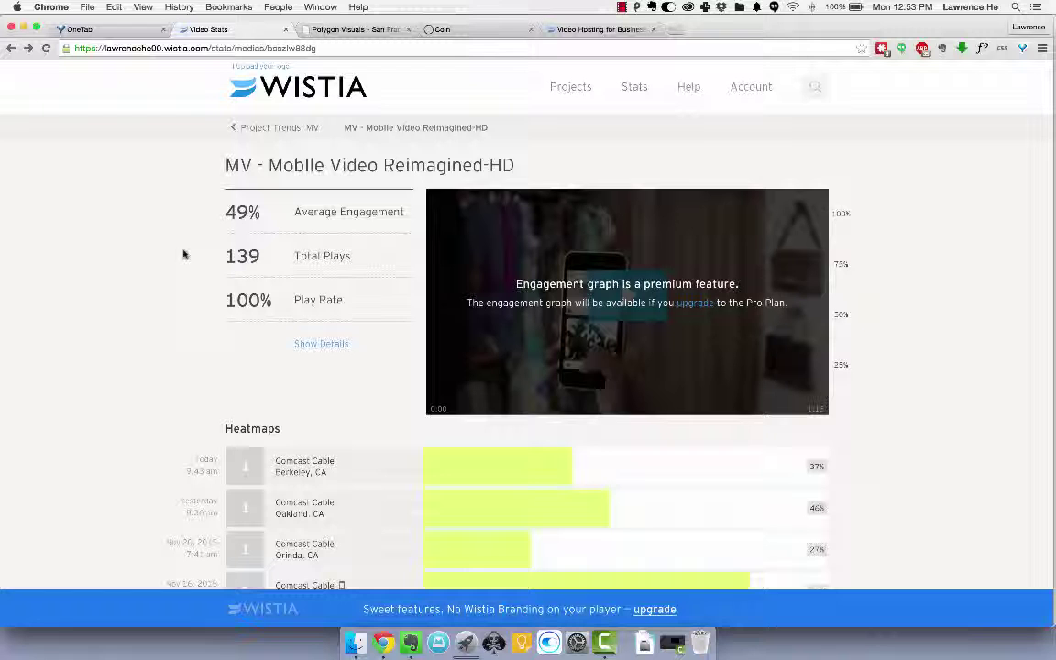
{"action": "scroll", "coordinate": [144, 346], "scroll_direction": "down", "scroll_amount": 1}
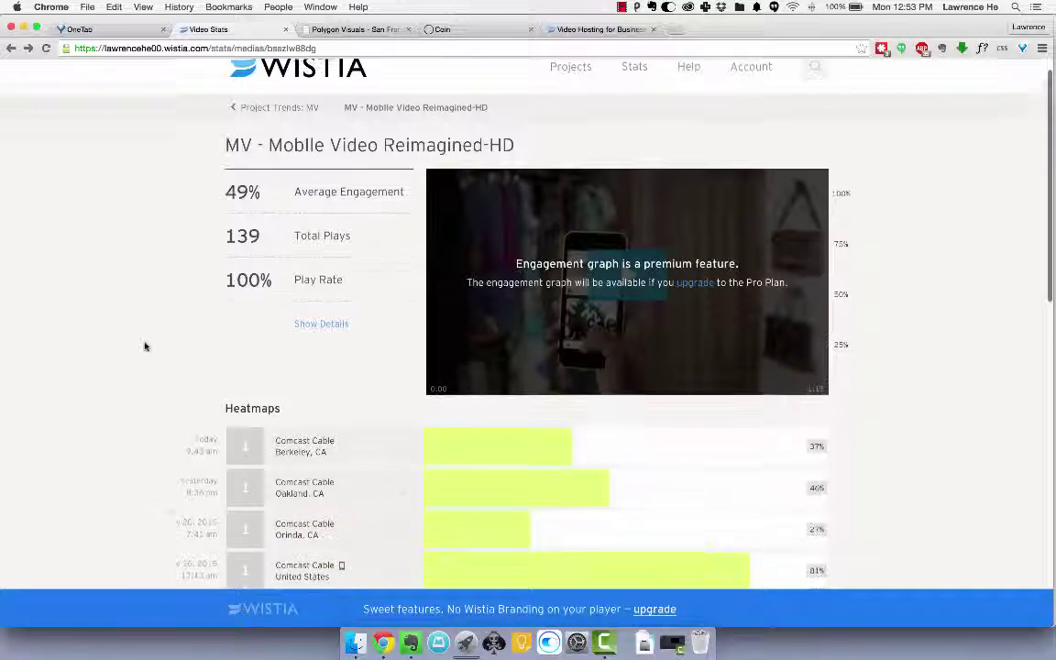
{"action": "scroll", "coordinate": [144, 345], "scroll_direction": "down", "scroll_amount": 2}
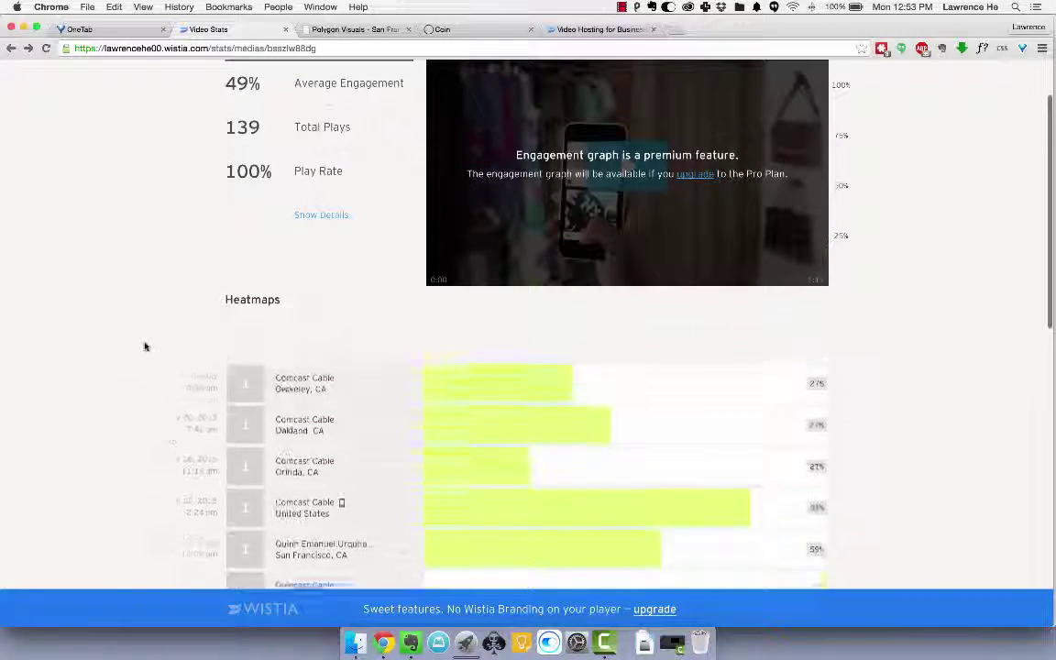
{"action": "scroll", "coordinate": [144, 346], "scroll_direction": "up", "scroll_amount": 2}
{"action": "scroll", "coordinate": [143, 346], "scroll_direction": "down", "scroll_amount": 2}
{"action": "scroll", "coordinate": [144, 346], "scroll_direction": "down", "scroll_amount": 2}
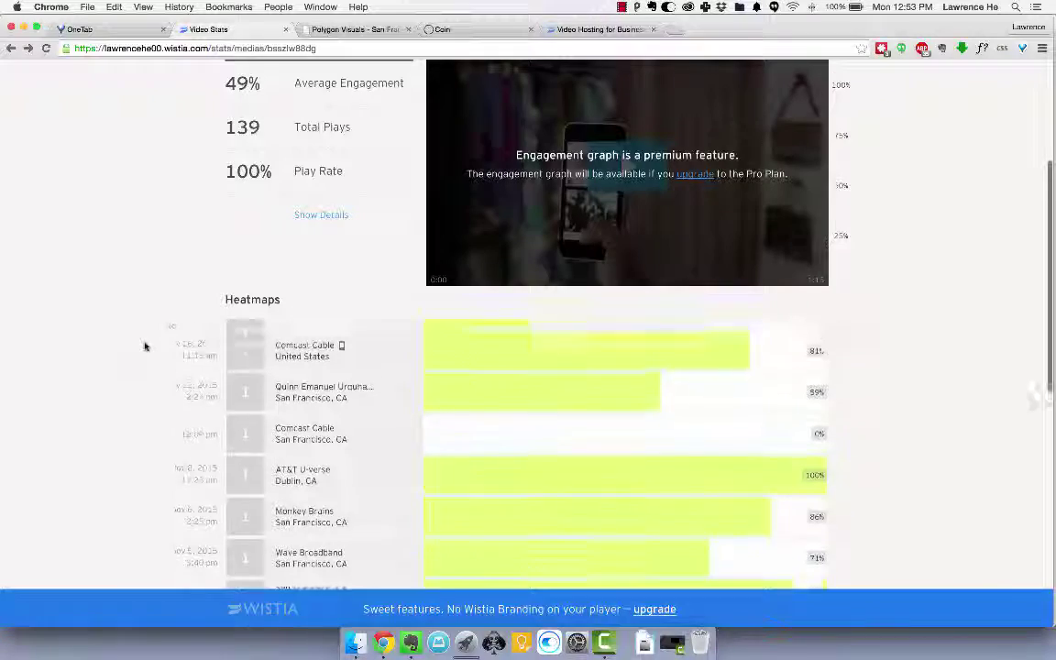
{"action": "scroll", "coordinate": [144, 346], "scroll_direction": "up", "scroll_amount": 2}
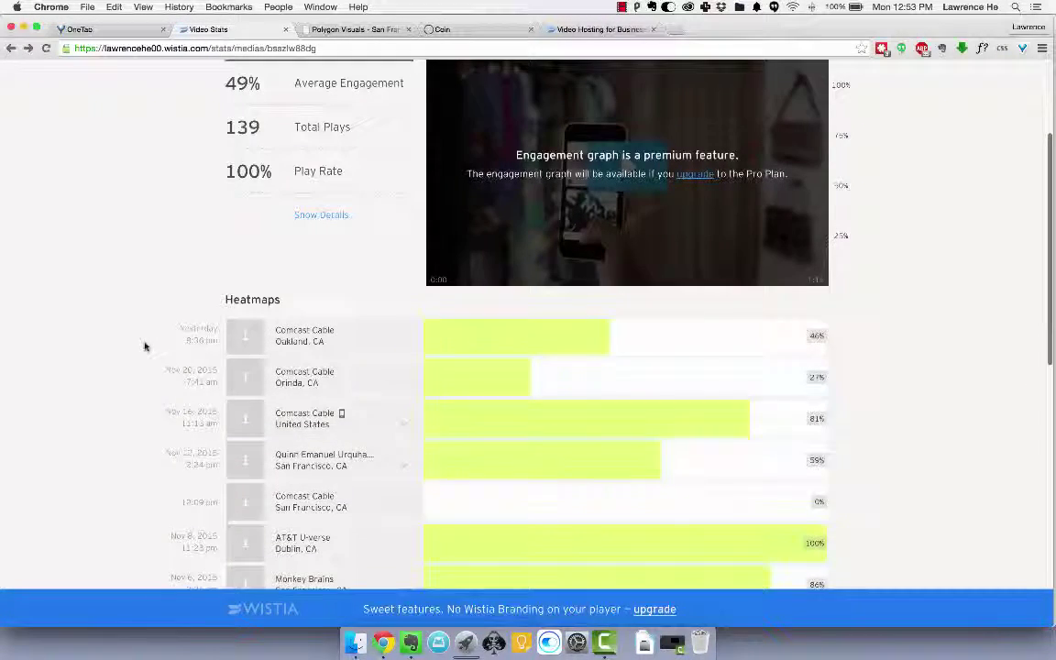
{"action": "scroll", "coordinate": [144, 346], "scroll_direction": "up", "scroll_amount": 2}
{"action": "scroll", "coordinate": [144, 346], "scroll_direction": "up", "scroll_amount": 1}
Step: Scroll the heatmap list down until Load more and Export Stats to CSV appear
{"action": "scroll", "coordinate": [144, 345], "scroll_direction": "down", "scroll_amount": 1}
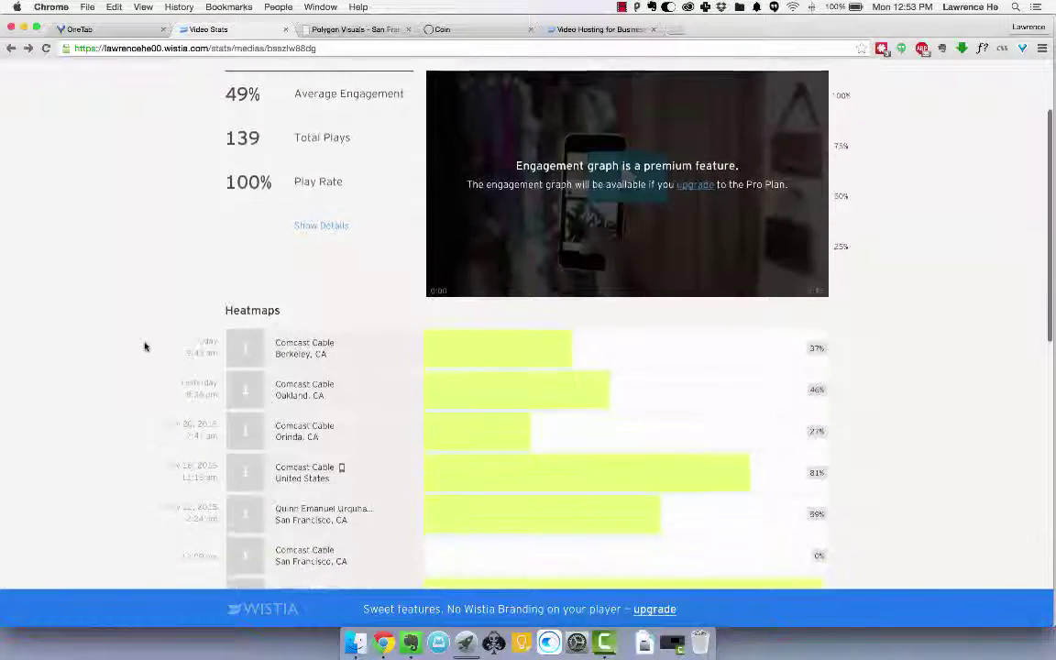
{"action": "scroll", "coordinate": [146, 346], "scroll_direction": "down", "scroll_amount": 1}
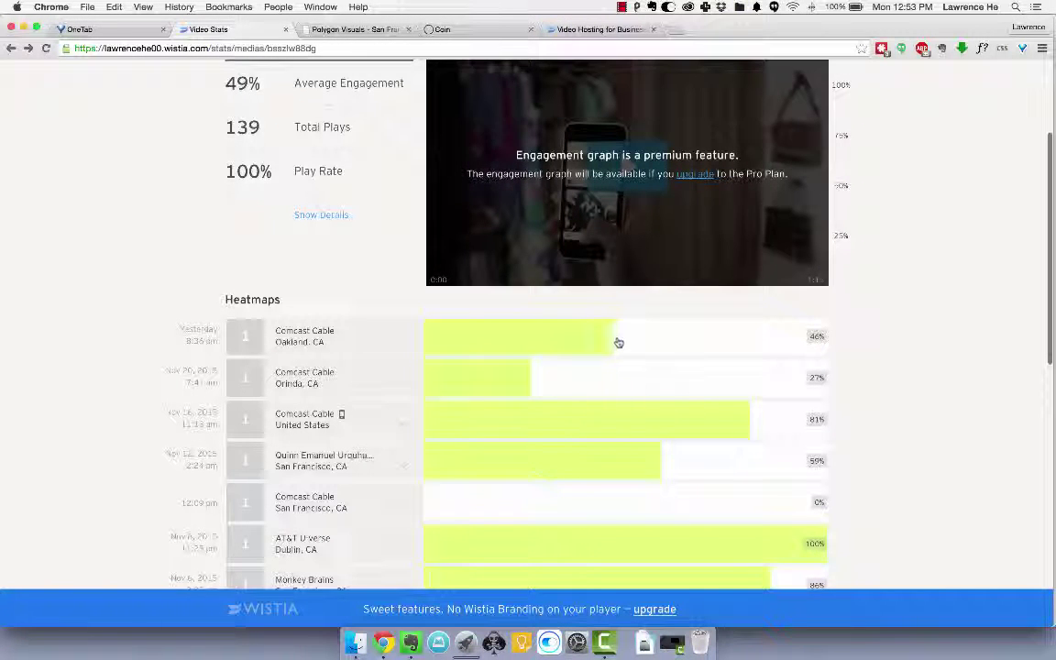
{"action": "mouse_move", "coordinate": [533, 459]}
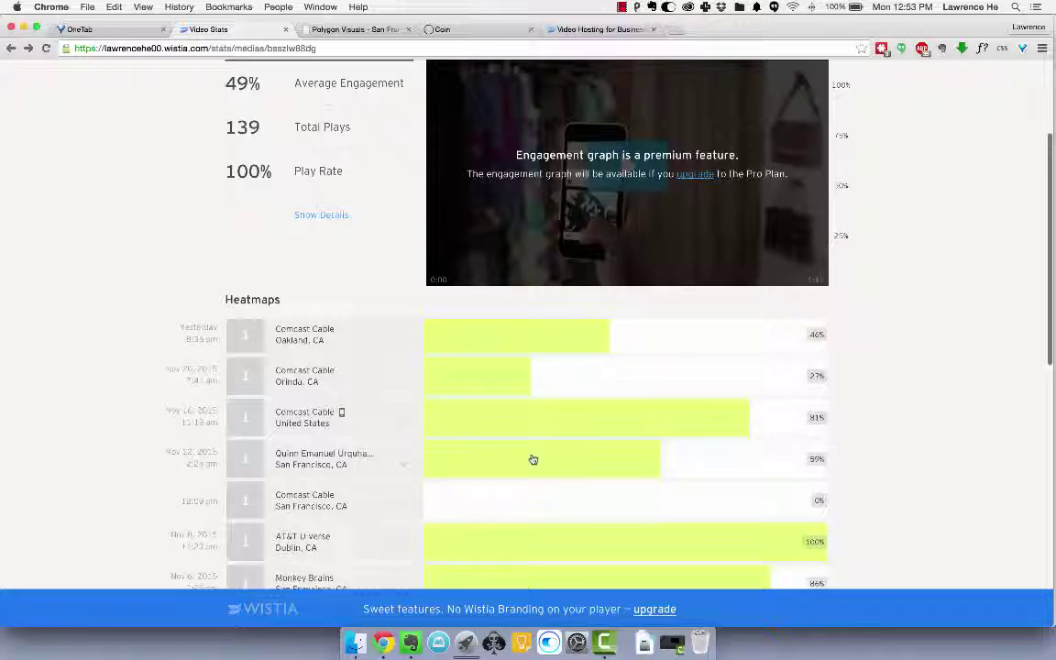
{"action": "scroll", "coordinate": [533, 459], "scroll_direction": "down", "scroll_amount": 3}
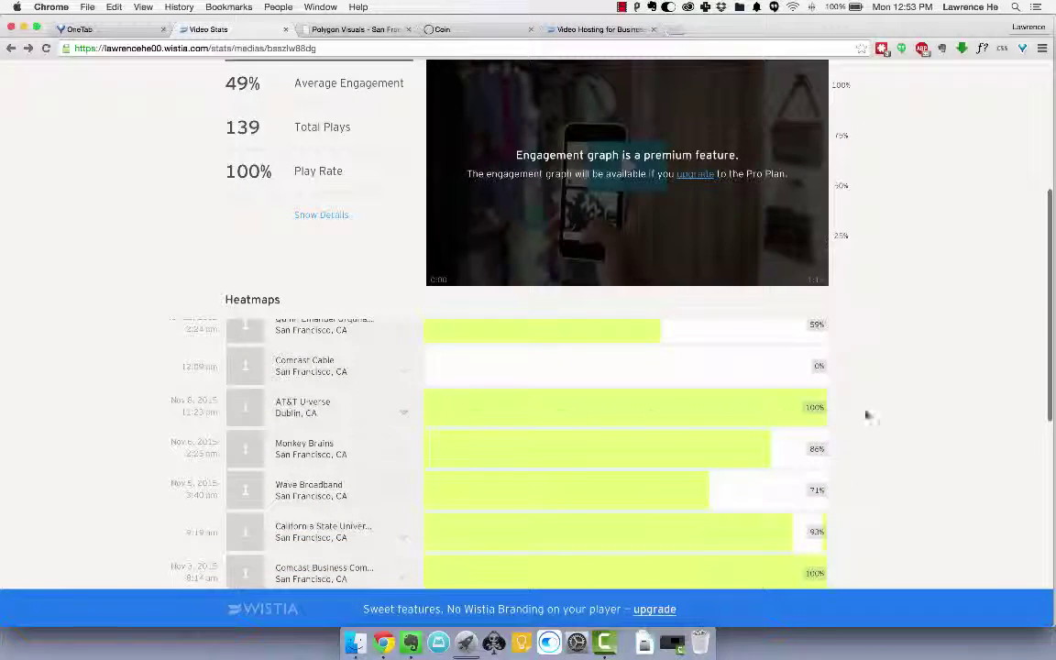
{"action": "scroll", "coordinate": [899, 408], "scroll_direction": "down", "scroll_amount": 4}
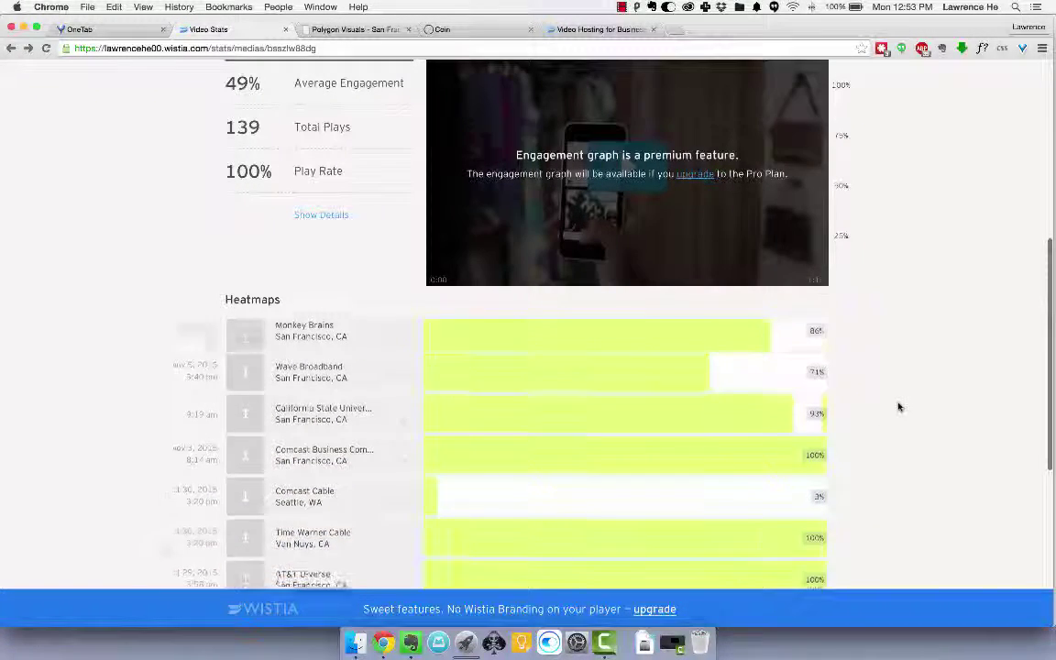
{"action": "scroll", "coordinate": [899, 407], "scroll_direction": "down", "scroll_amount": 2}
{"action": "scroll", "coordinate": [899, 407], "scroll_direction": "down", "scroll_amount": 1}
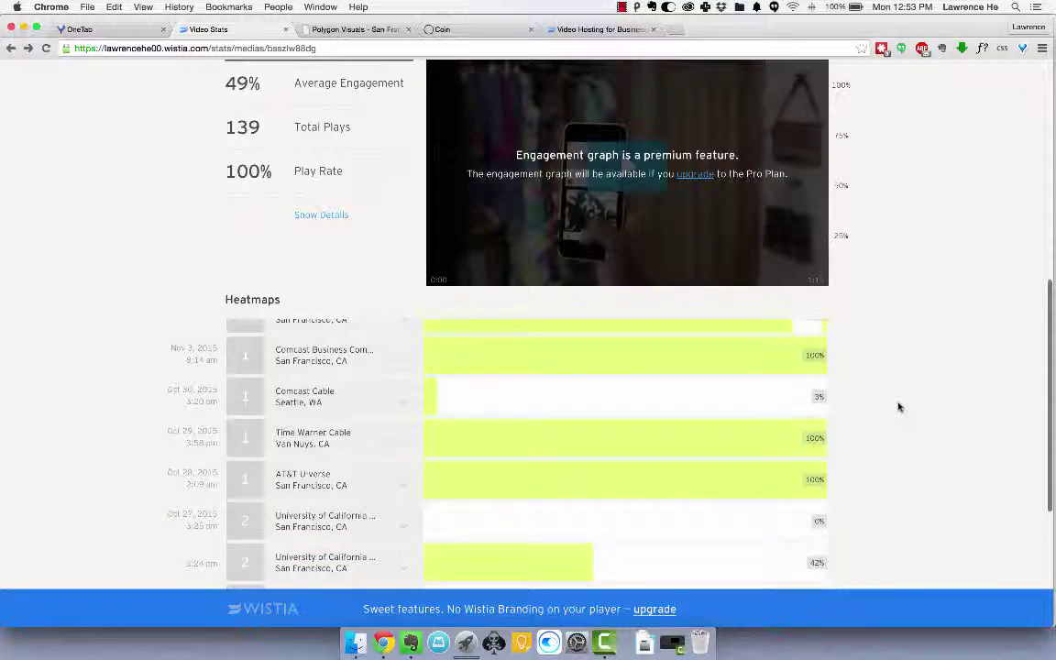
{"action": "scroll", "coordinate": [899, 407], "scroll_direction": "down", "scroll_amount": 3}
{"action": "scroll", "coordinate": [899, 408], "scroll_direction": "down", "scroll_amount": 2}
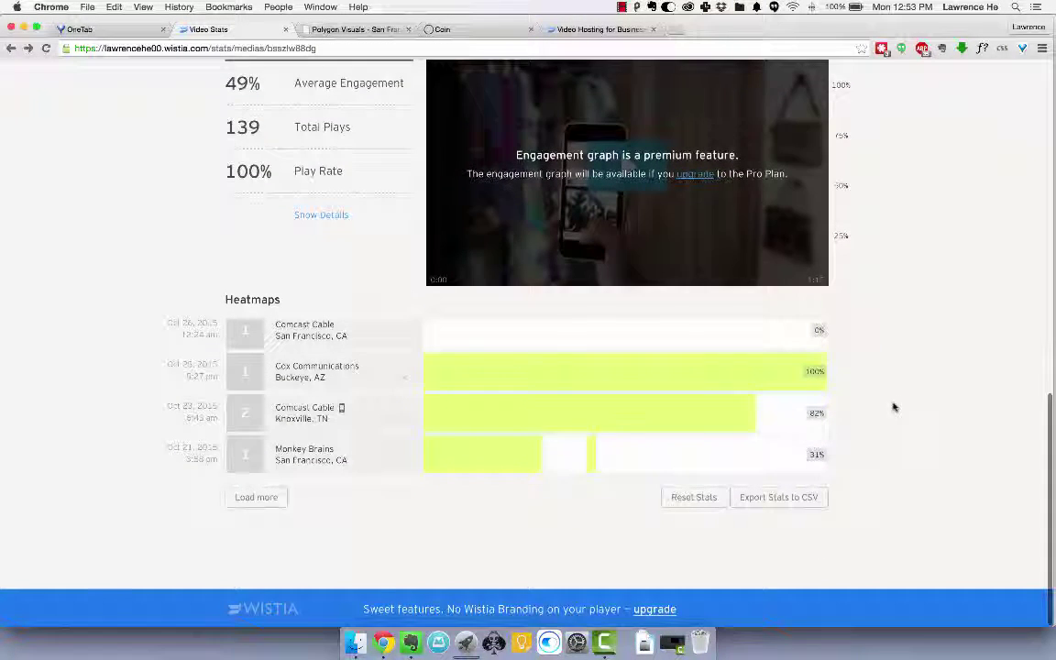
Step: Load more heatmap sessions, review the new rows, then scroll back toward the top
{"action": "left_click", "coordinate": [270, 496]}
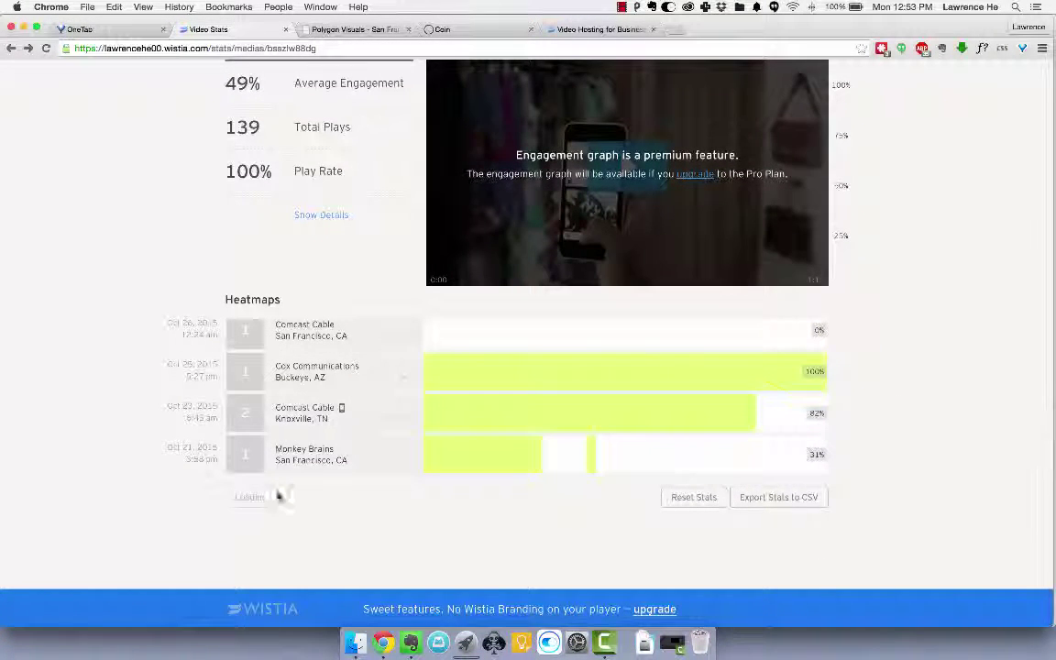
{"action": "scroll", "coordinate": [951, 397], "scroll_direction": "down", "scroll_amount": 3}
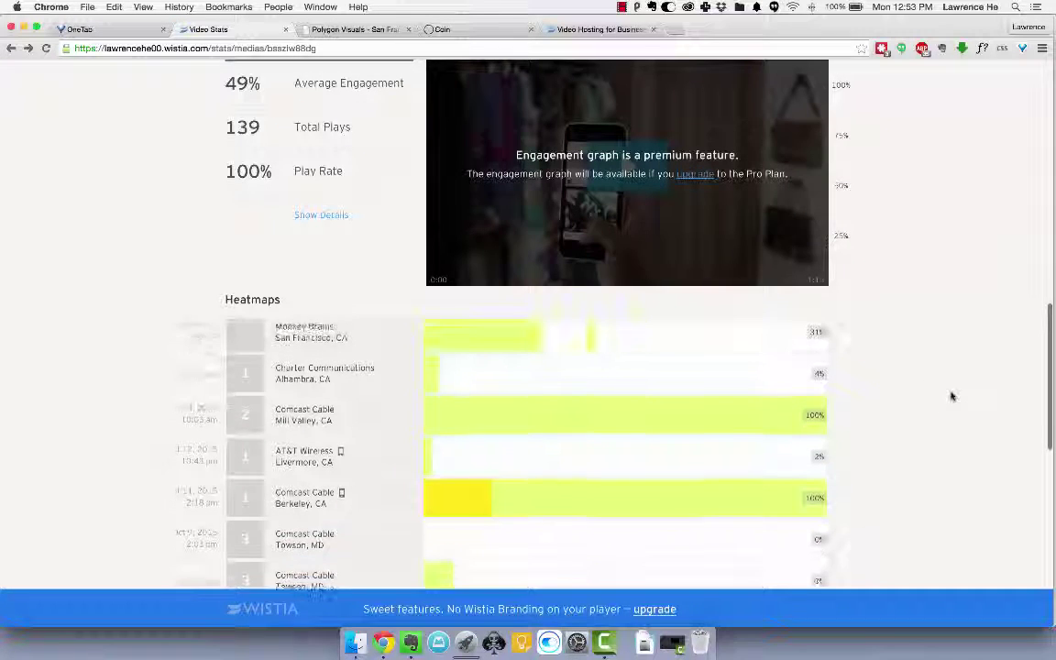
{"action": "scroll", "coordinate": [952, 396], "scroll_direction": "down", "scroll_amount": 1}
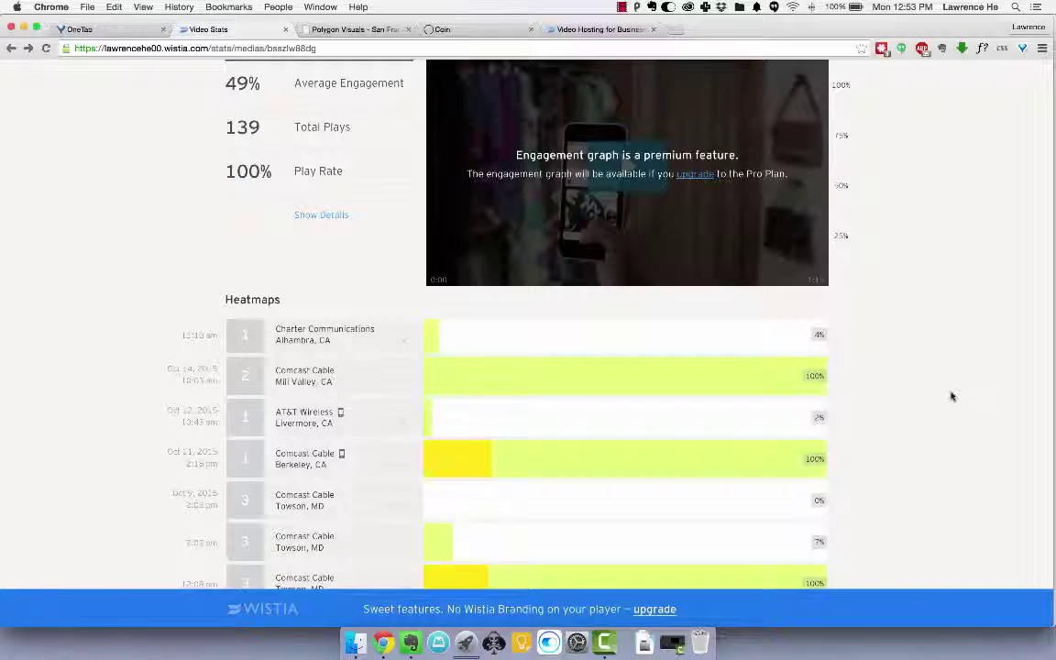
{"action": "scroll", "coordinate": [458, 487], "scroll_direction": "down", "scroll_amount": 5}
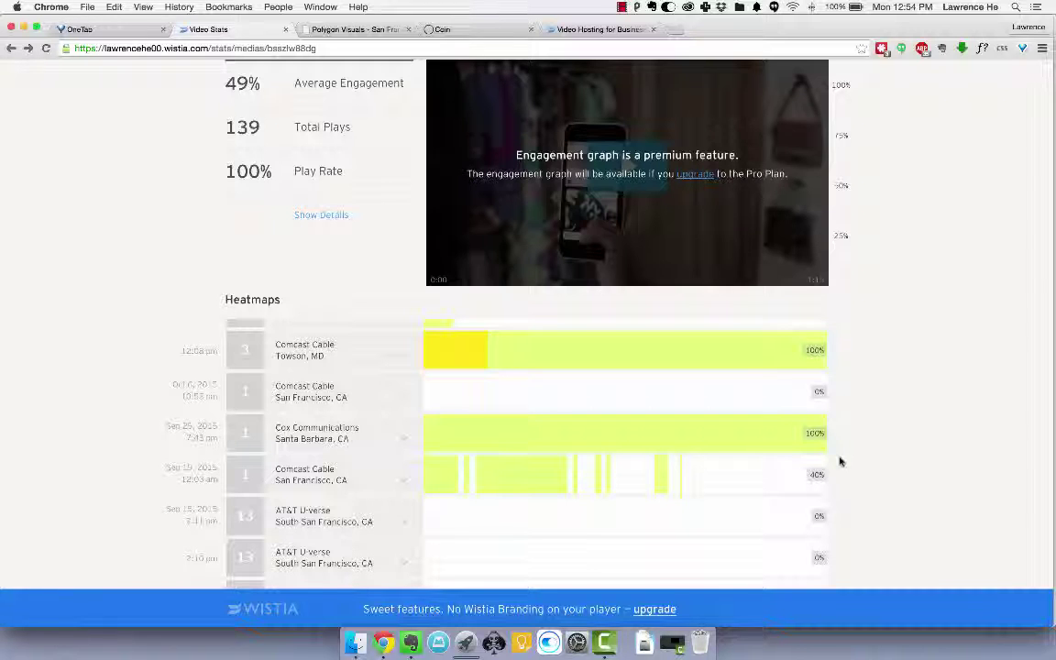
{"action": "scroll", "coordinate": [876, 415], "scroll_direction": "down", "scroll_amount": 2}
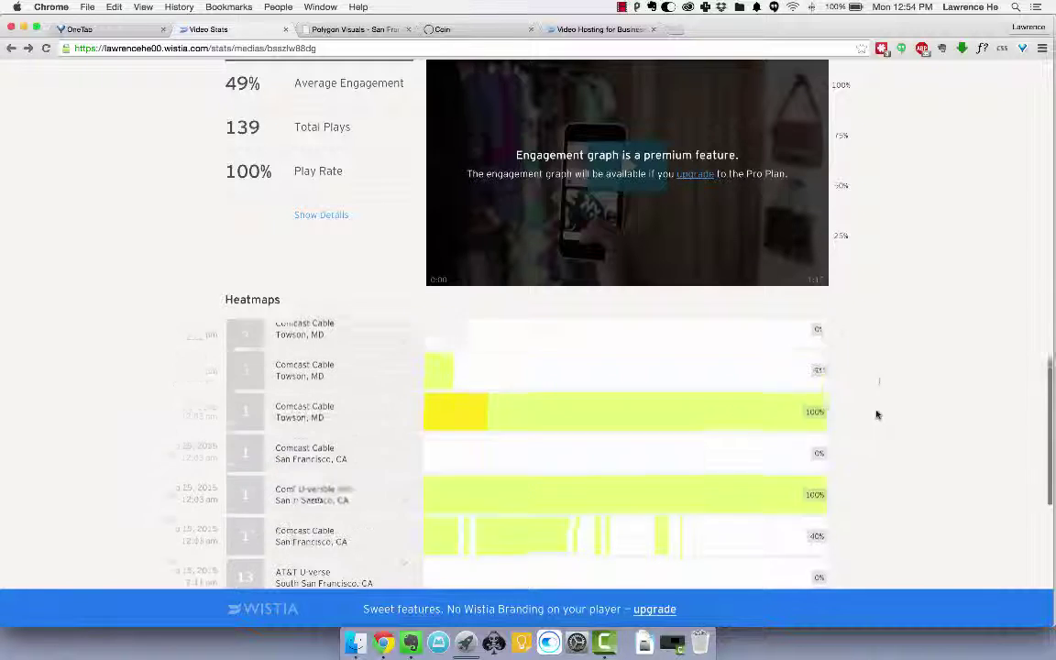
{"action": "scroll", "coordinate": [876, 416], "scroll_direction": "down", "scroll_amount": 2}
{"action": "scroll", "coordinate": [877, 415], "scroll_direction": "down", "scroll_amount": 2}
{"action": "scroll", "coordinate": [876, 415], "scroll_direction": "up", "scroll_amount": 5}
{"action": "scroll", "coordinate": [876, 415], "scroll_direction": "up", "scroll_amount": 5}
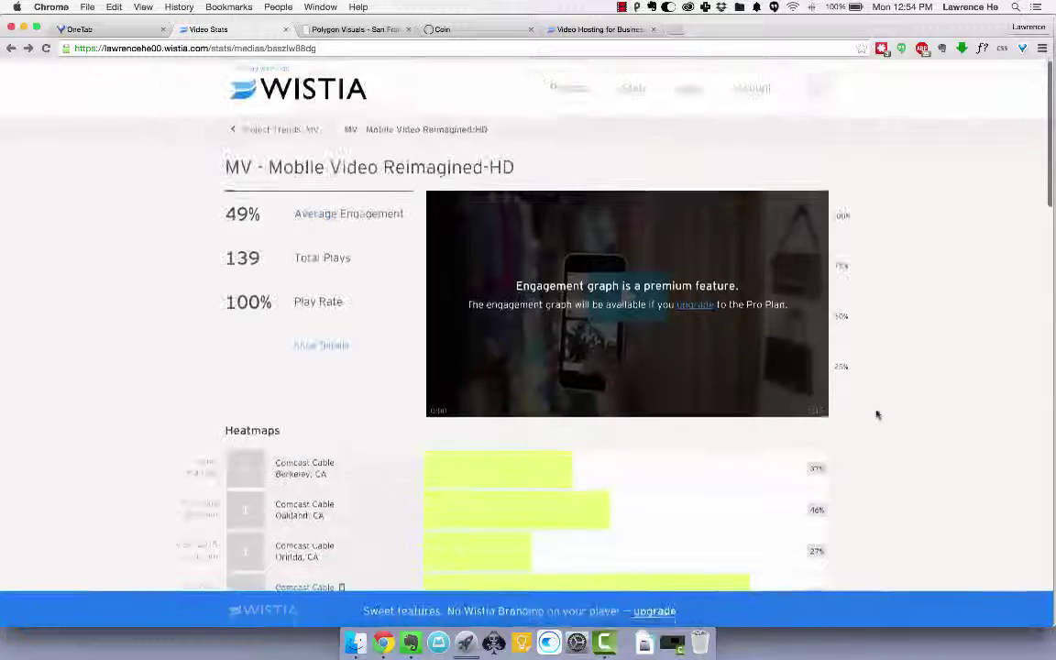
Step: Show details under Play Rate: 48.7% average watched and all 118 page loads played
{"action": "left_click", "coordinate": [321, 345]}
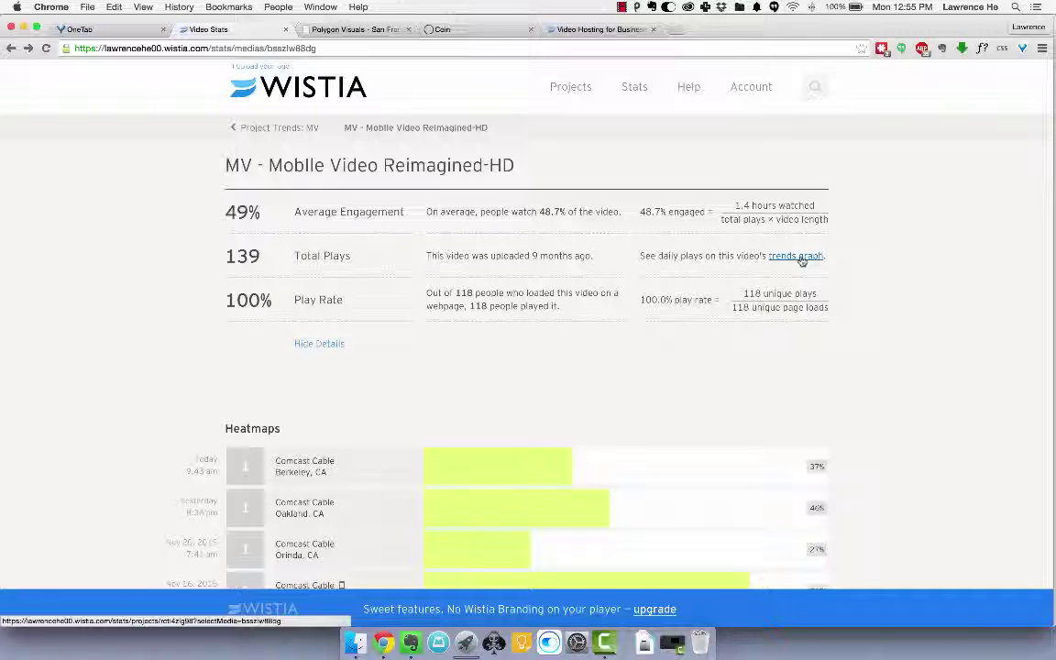
Step: Open the trends graph charting monthly plays: 140 plays, 100% play rate, 49% engagement
{"action": "left_click", "coordinate": [797, 257]}
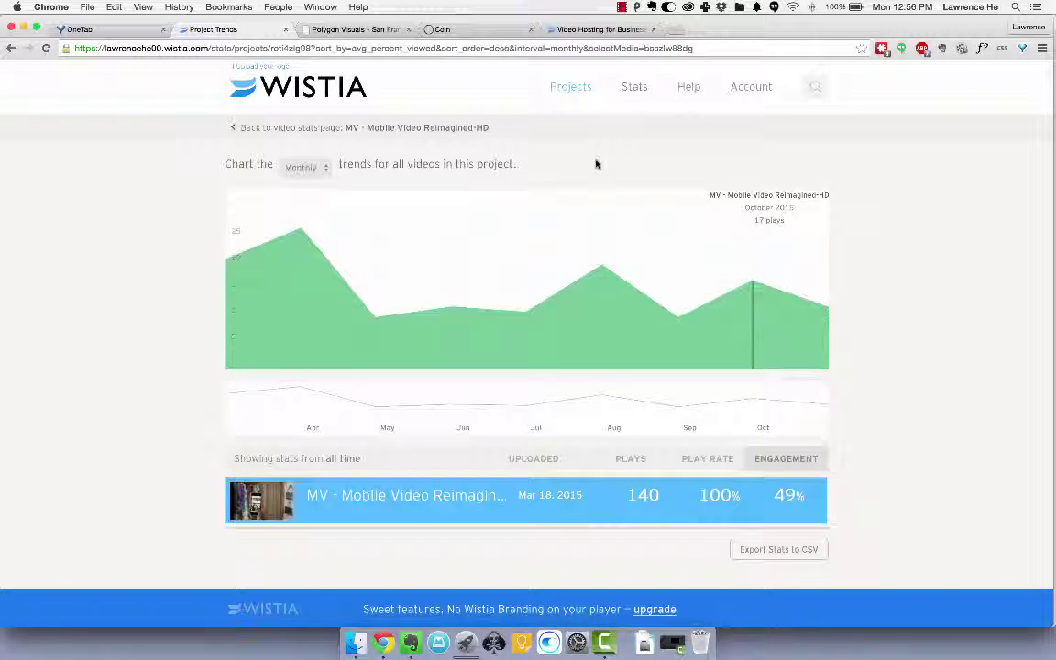
Step: Switch to the Coin website and pause its embedded product video
{"action": "left_click", "coordinate": [475, 32]}
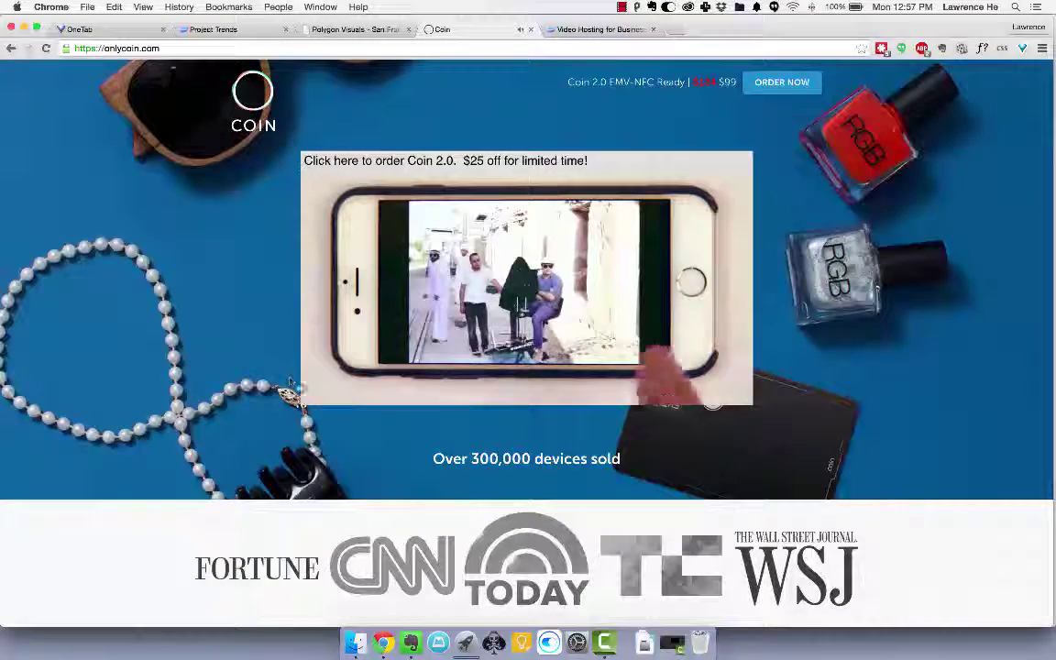
{"action": "left_click", "coordinate": [322, 395]}
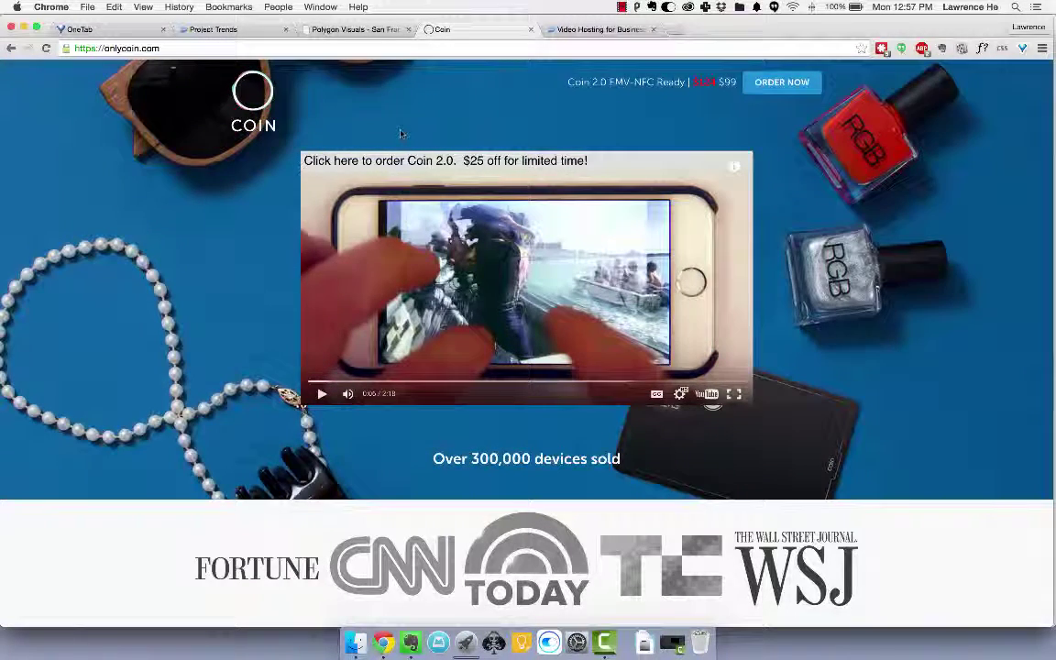
Step: Switch back to the 'Video Hosting for Business' Wistia homepage tab
{"action": "key", "text": "ctrl+Tab"}
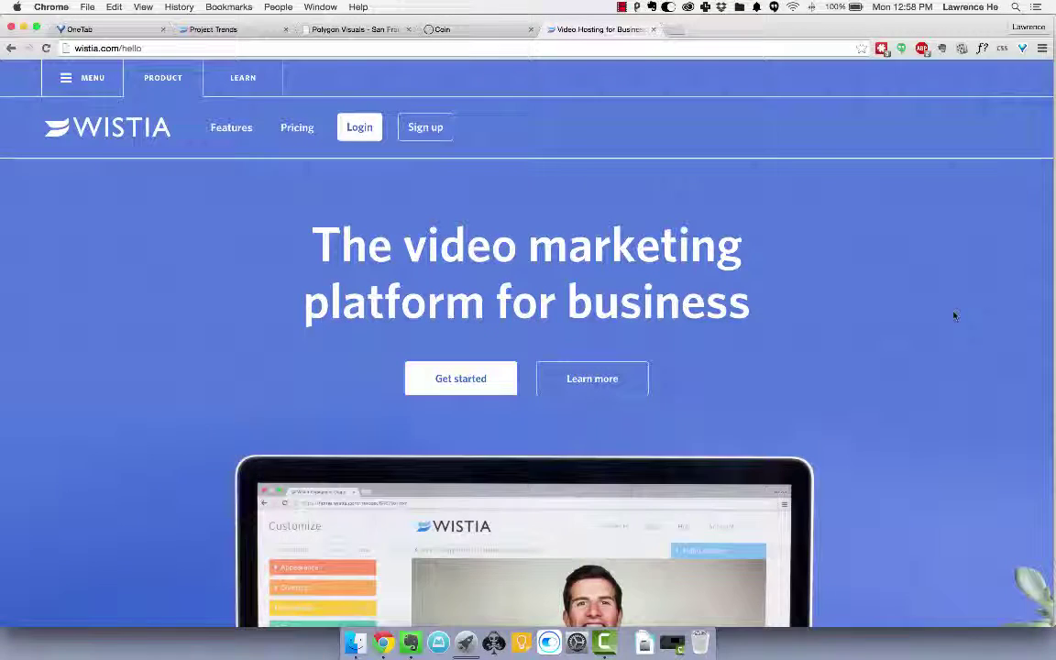